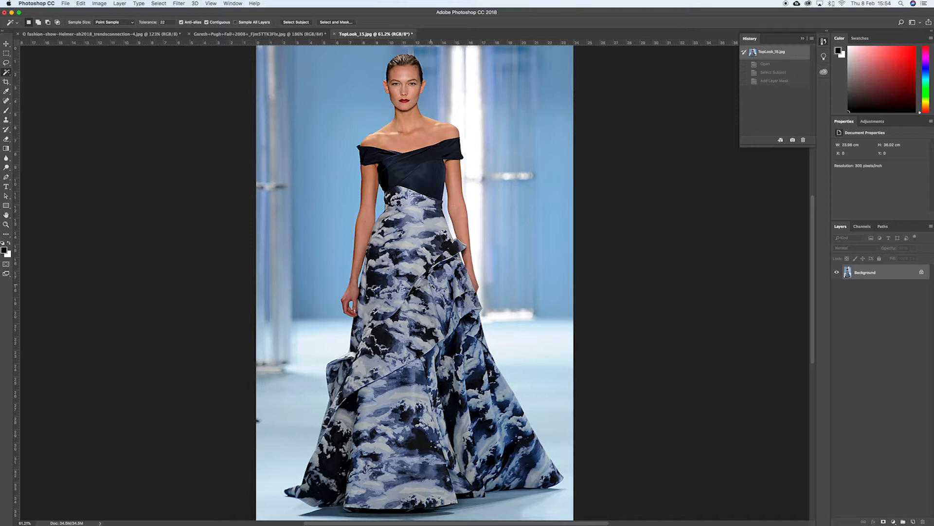
- Select the model in the gown photo TopLook_15.jpg with Select Subject and add a layer mask from that selection
click(258, 34)
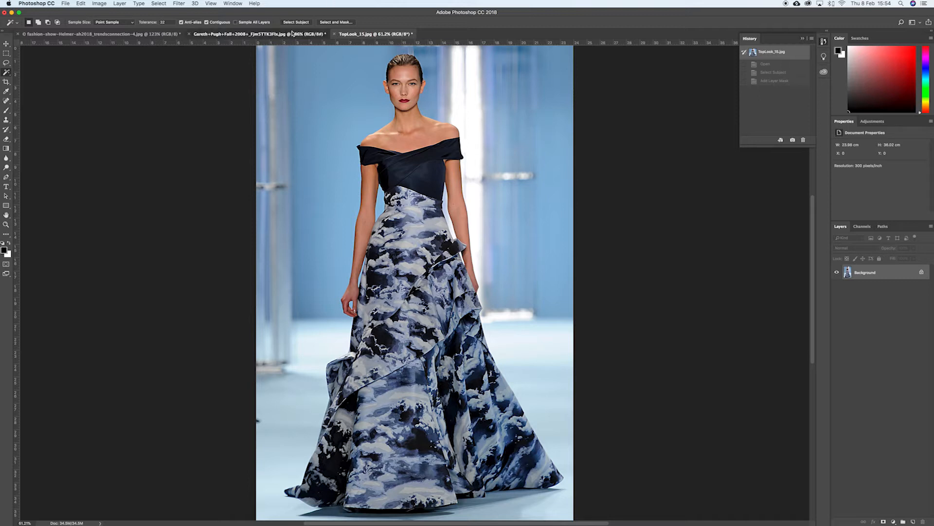
click(140, 34)
click(355, 34)
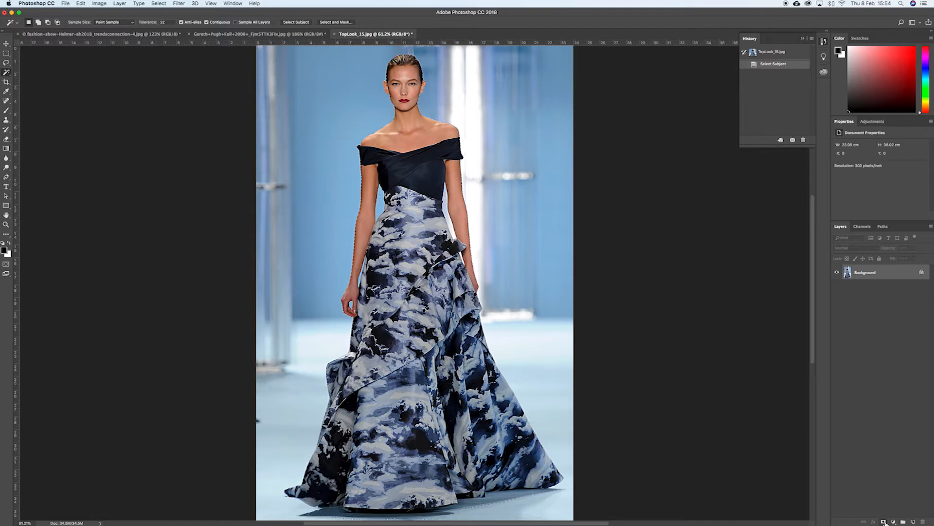
click(884, 522)
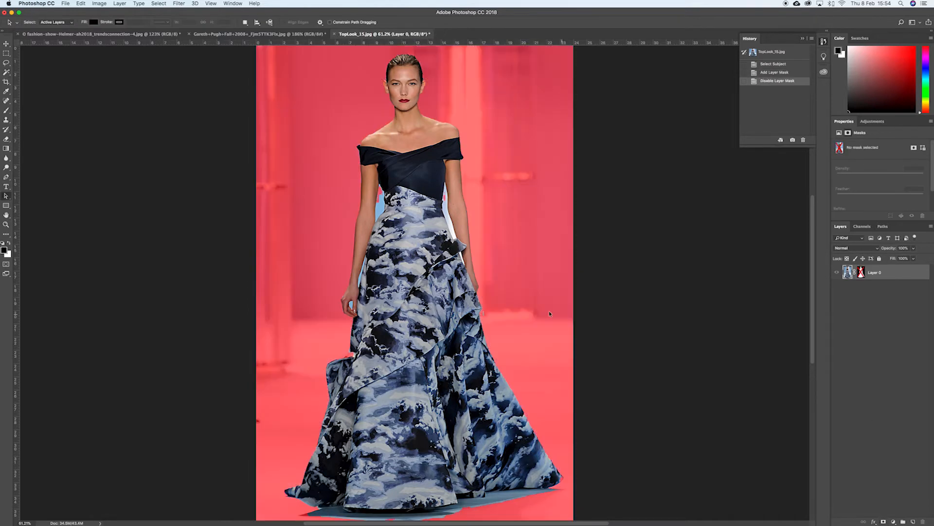
- Magic Wand-select the leftover background gaps between the arms and the dress on both sides and beside the hand
scroll(424, 173, up, 2)
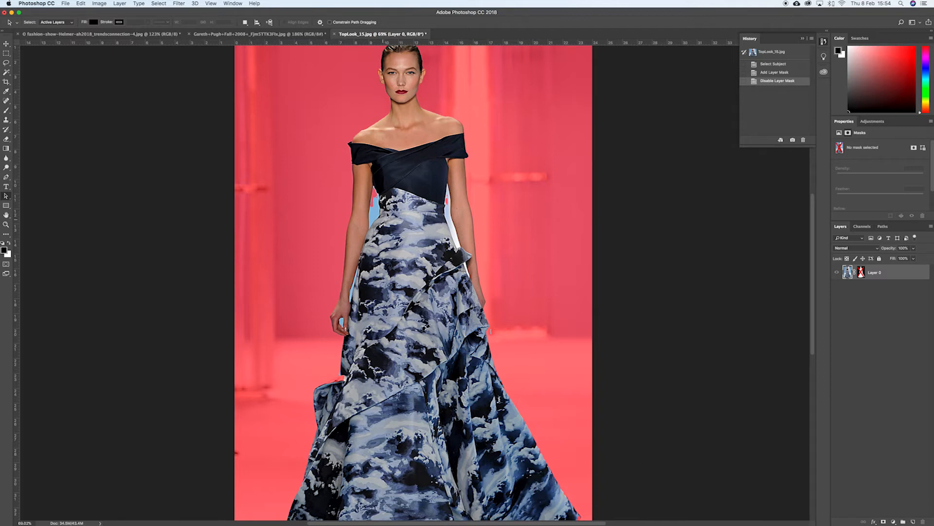
scroll(383, 230, up, 2)
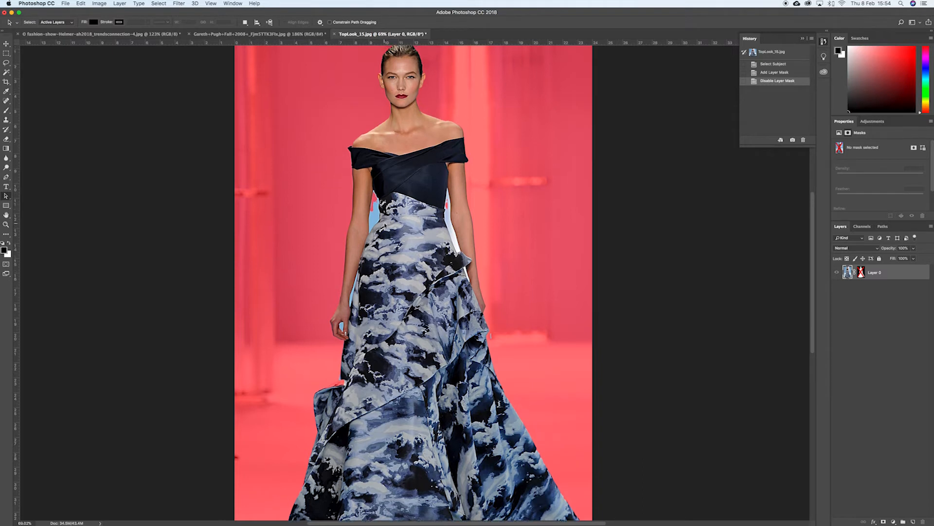
key(w)
click(376, 242)
key(shift)
shift+click(448, 230)
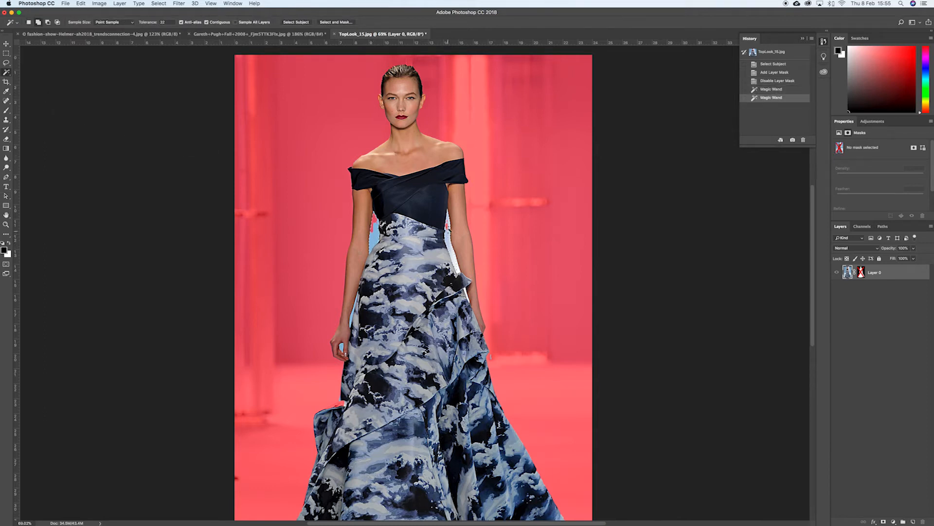
shift+click(351, 323)
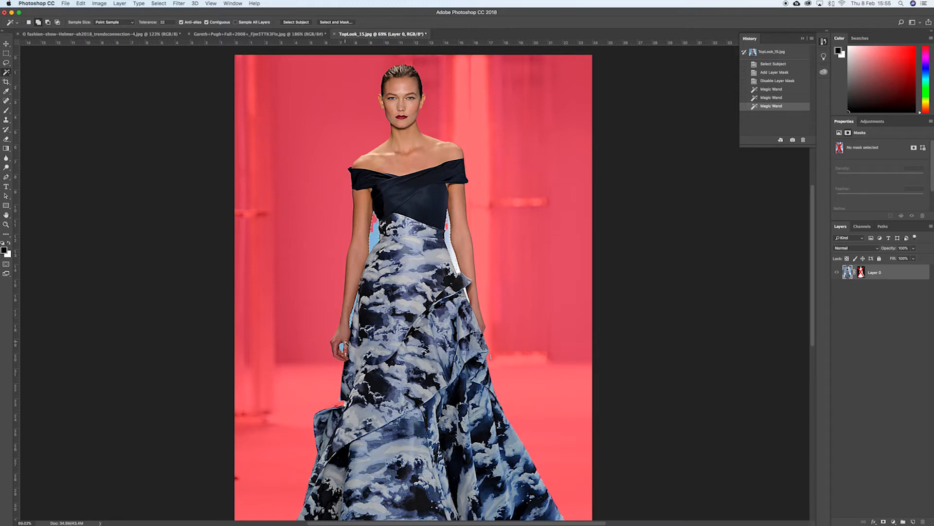
shift+click(353, 309)
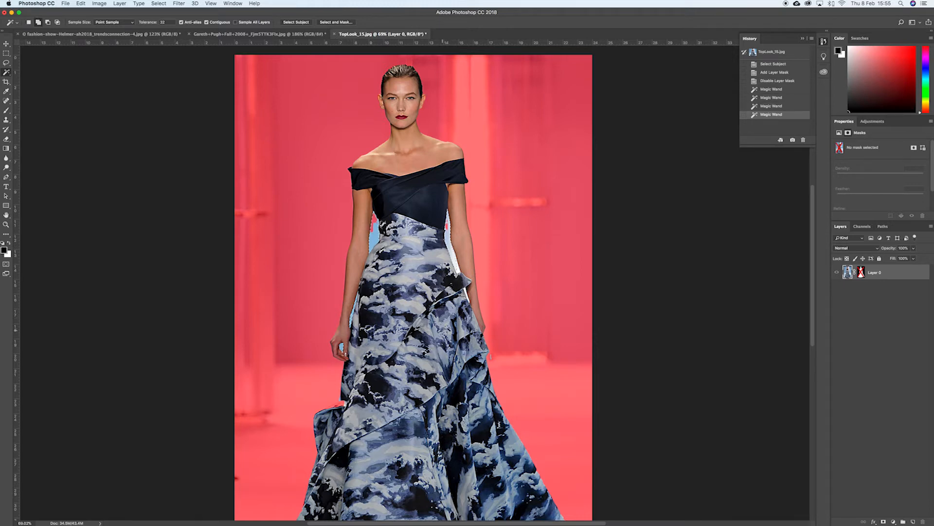
- Re-enable the layer mask, brush black over the selected gaps with an enlarged brush, and deselect
shift+click(862, 272)
key(b)
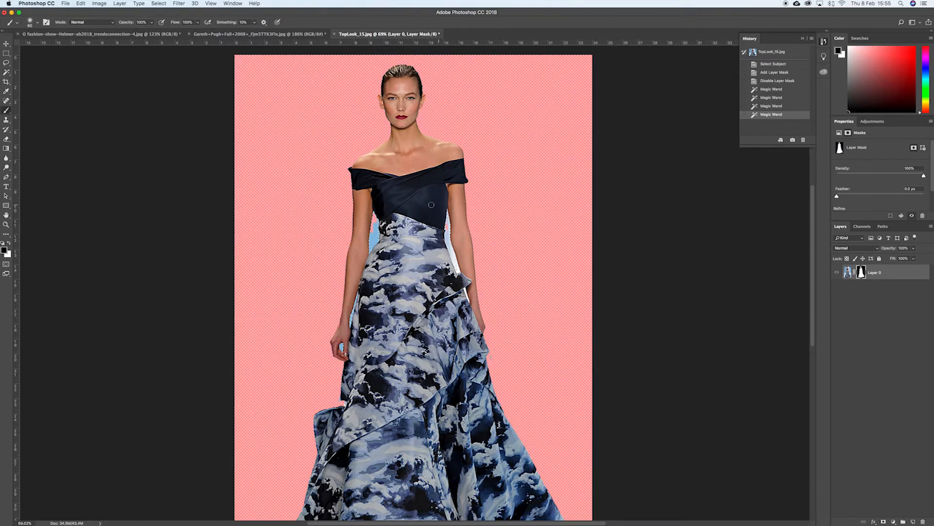
click(350, 323)
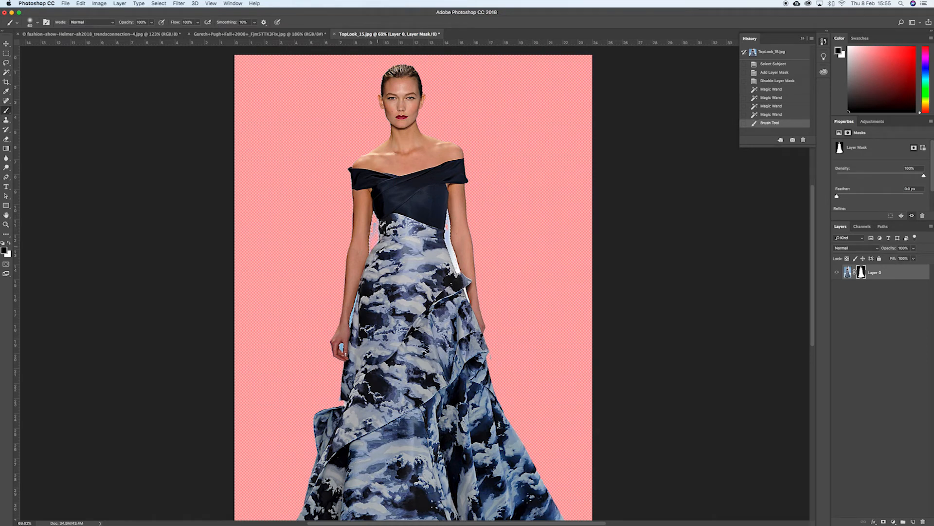
key(bracketright)
key(bracketright)
key(bracketright)
key(bracketright)
click(346, 376)
key(super+d)
key(super+0)
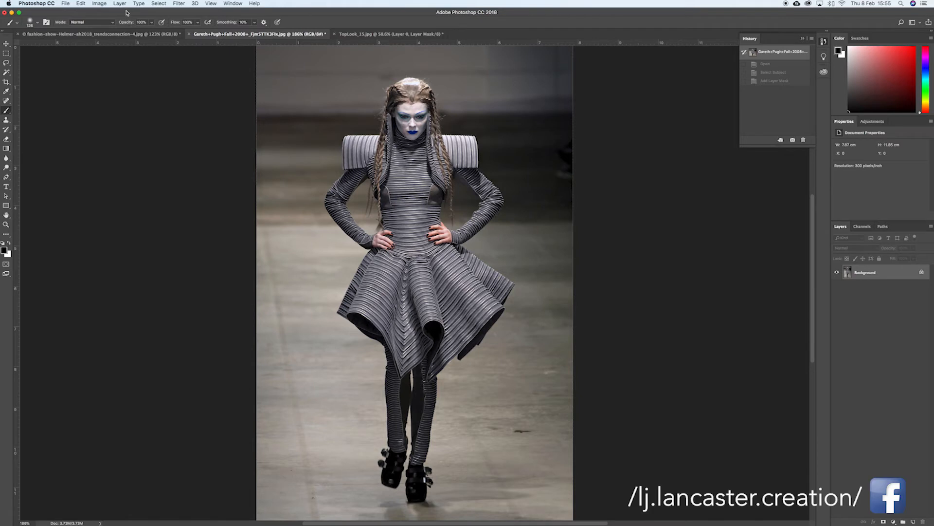
- Select the subject in the Gareth Pugh runway photo and add a layer mask from the selection
click(160, 4)
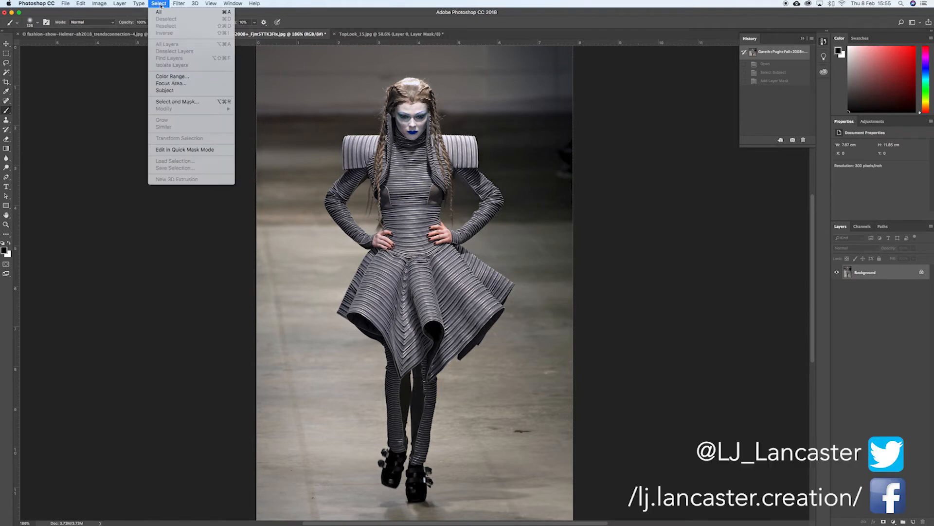
click(164, 91)
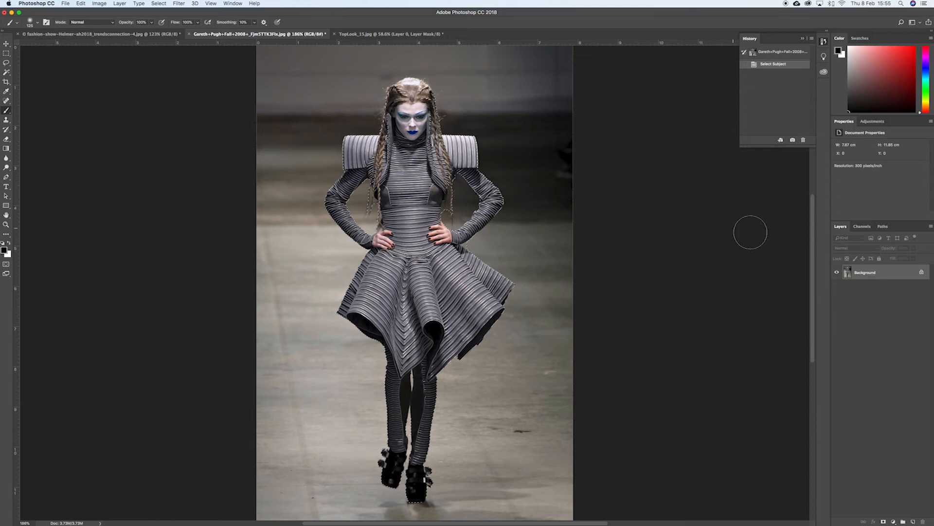
click(884, 522)
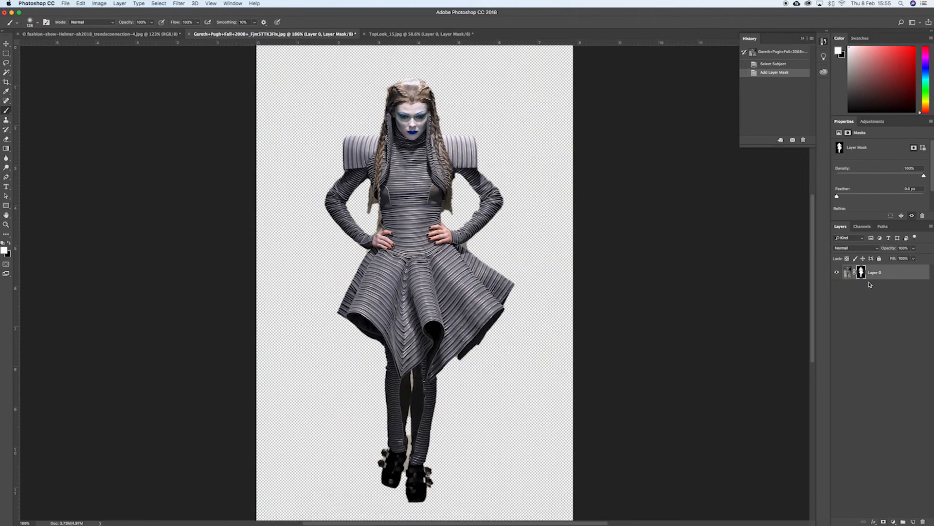
- Show the mask as a red overlay, disable the layer mask, and examine the edges around the braids, arms and legs
key(backslash)
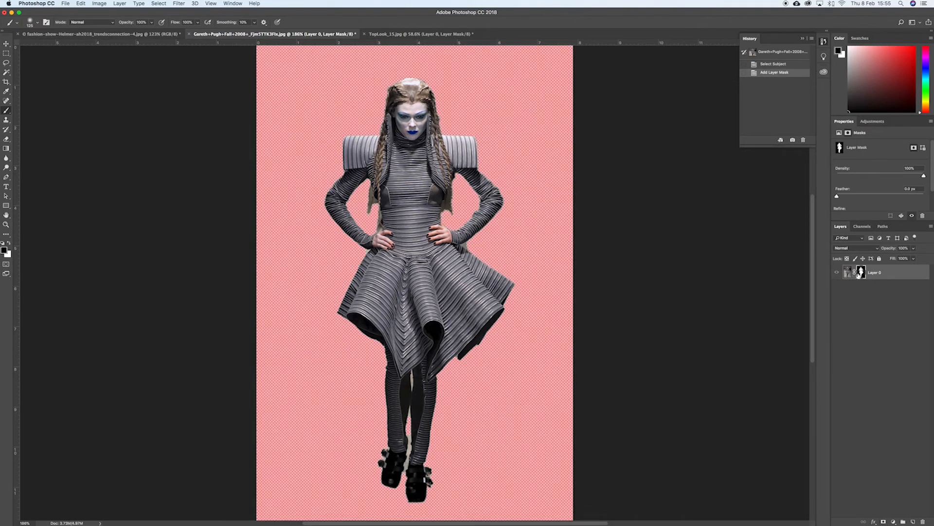
shift+click(862, 273)
scroll(404, 194, up, 3)
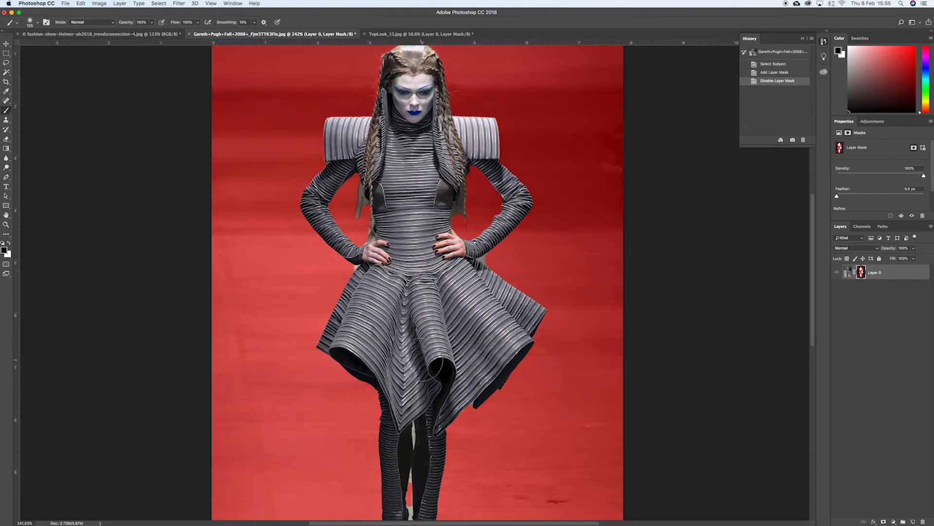
scroll(424, 341, down, 3)
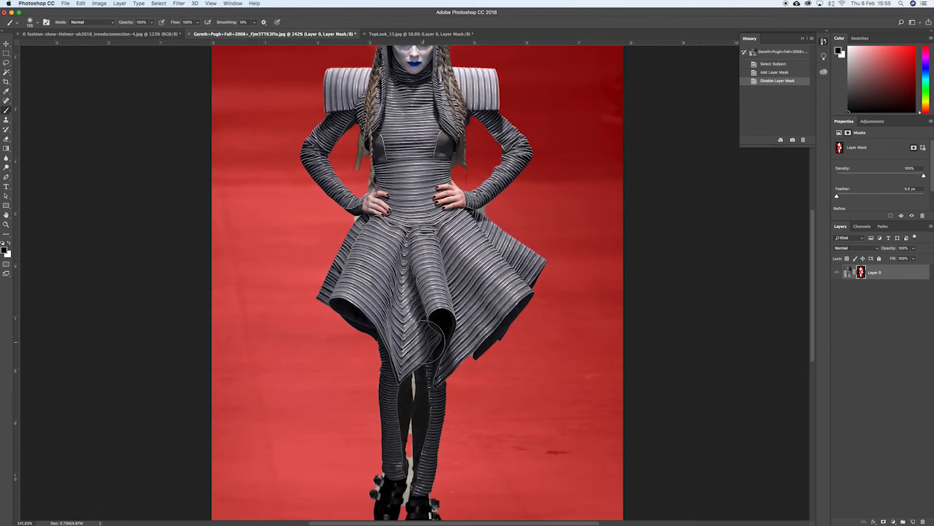
scroll(423, 342, up, 4)
scroll(441, 326, up, 10)
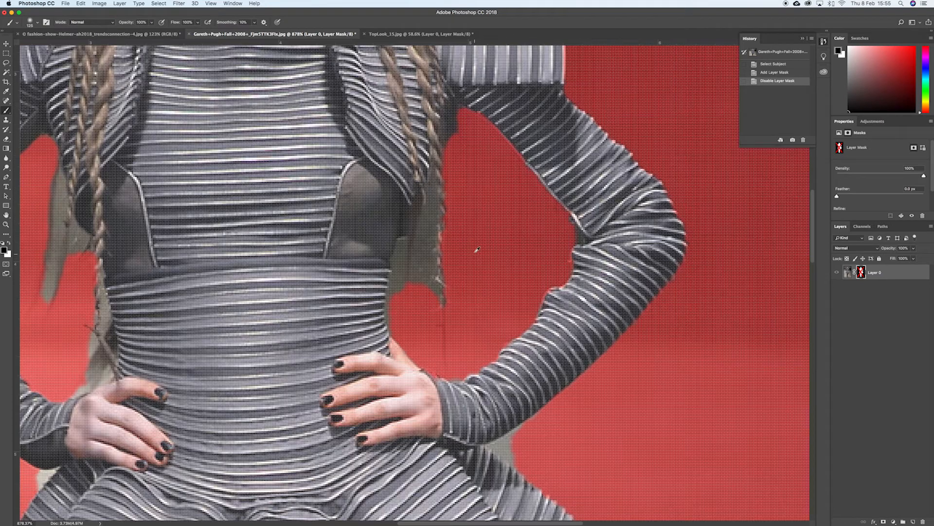
scroll(409, 292, down, 5)
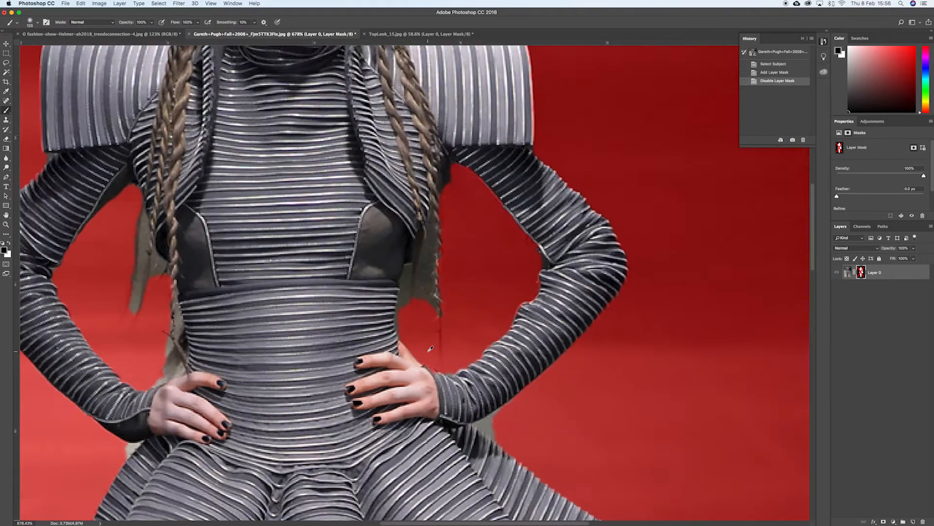
- Draw a Pen path down from the braid along the waist edge to the hand, beside the leftover background
key(p)
click(437, 231)
click(421, 263)
click(411, 292)
click(407, 313)
click(407, 331)
click(415, 341)
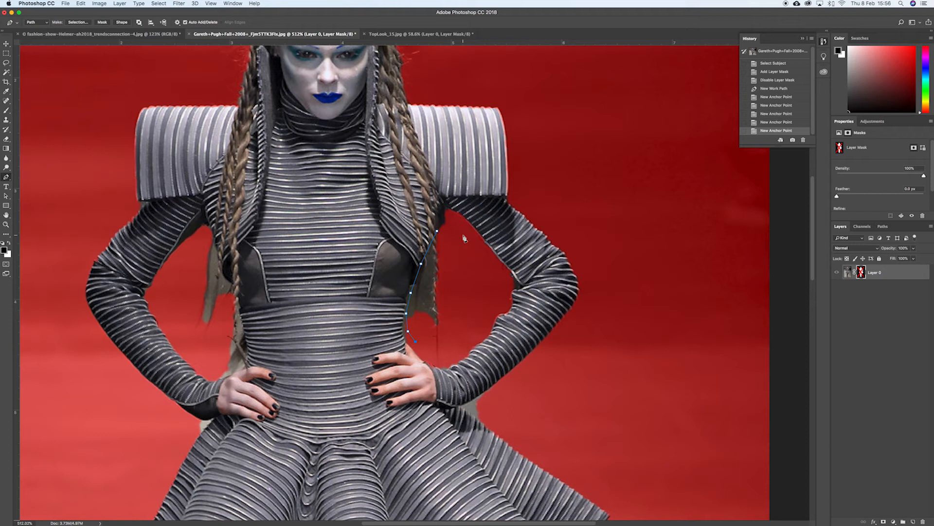
- Switch to the striped-suit photo fashion-show-Helmer, fit it on screen, and open it in Select and Mask
click(145, 35)
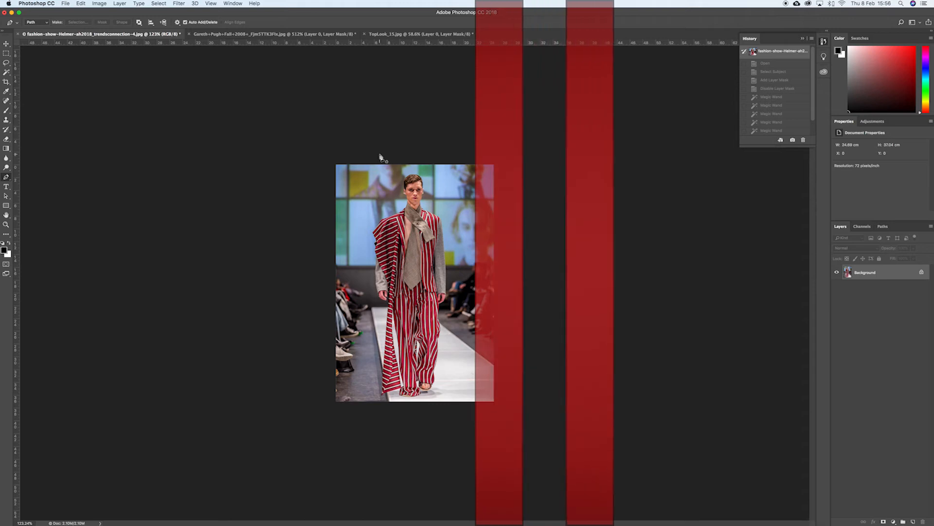
key(super+0)
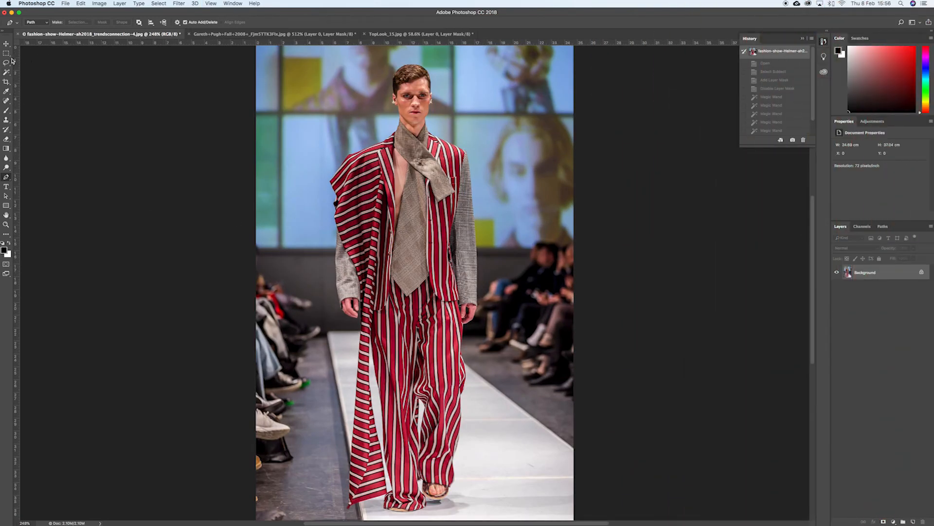
click(6, 73)
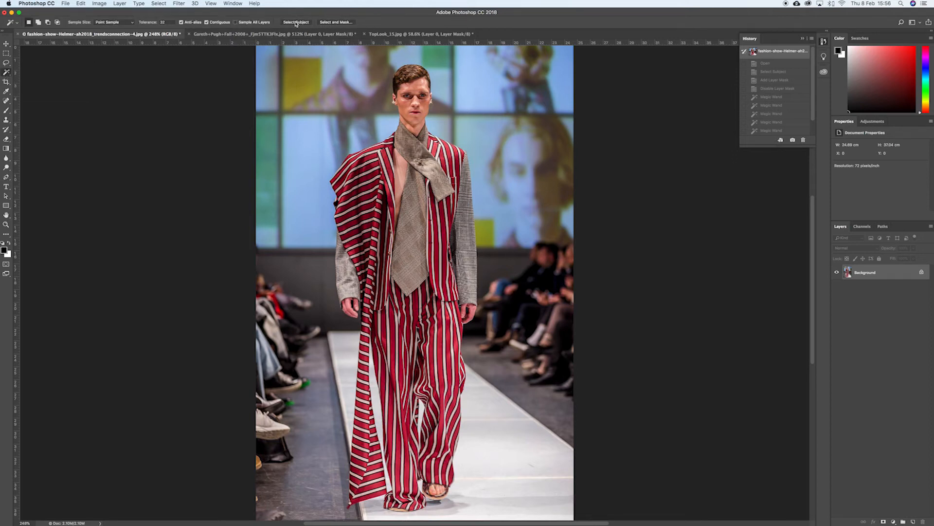
click(333, 23)
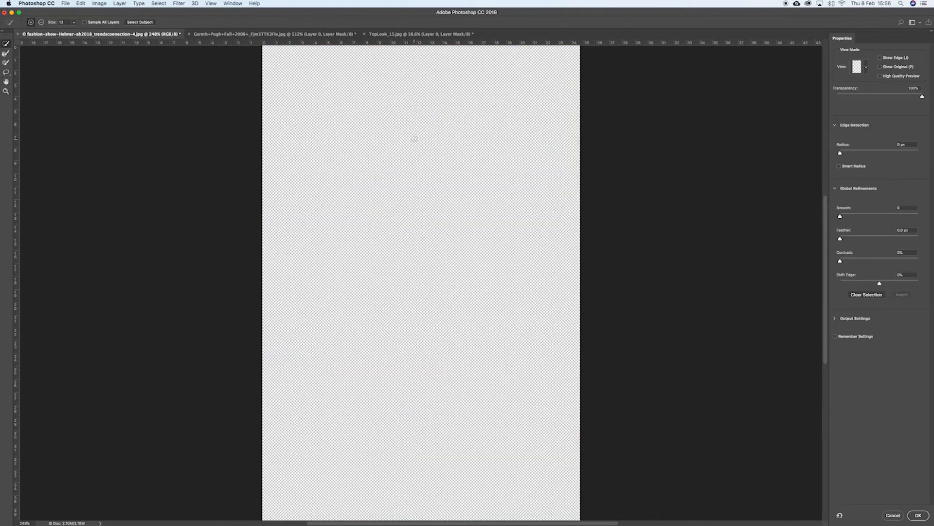
- Select the subject with the preview transparency lowered to about 15%, and return the transparency to 100%
mouse_move(860, 96)
mouse_down()
mouse_move(836, 98)
mouse_move(862, 98)
mouse_move(849, 98)
mouse_up()
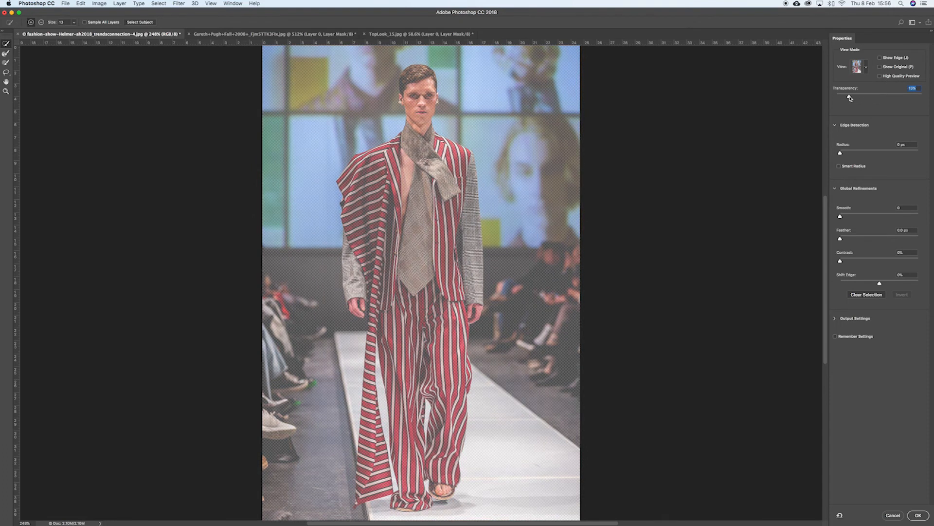
click(144, 23)
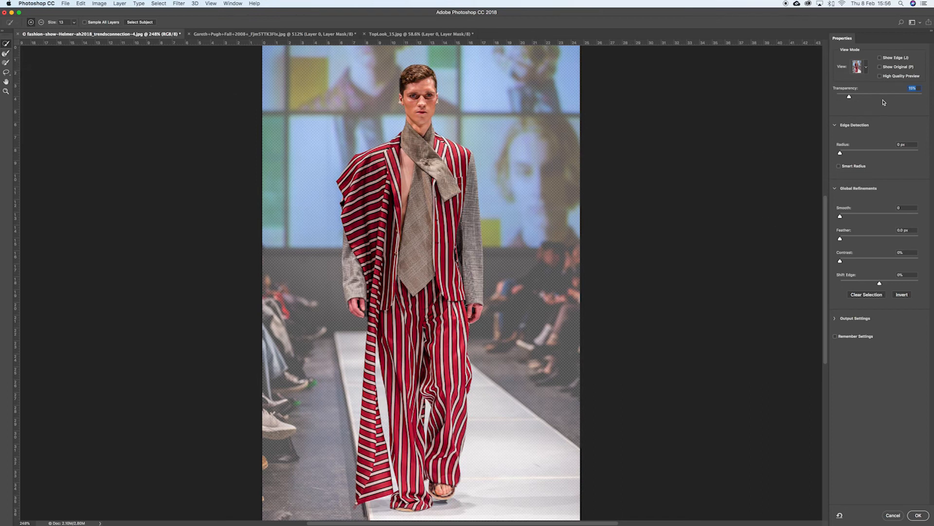
drag(873, 97, 932, 97)
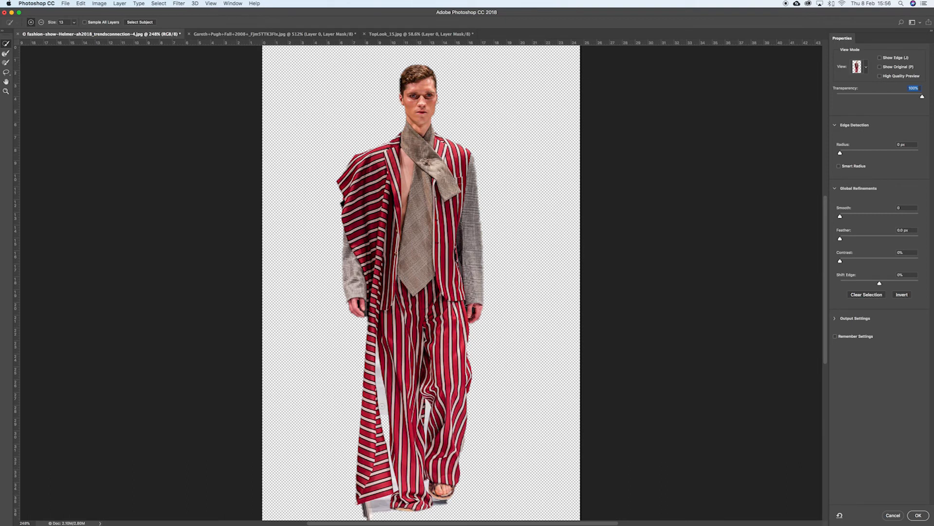
- Subtract the leftover background between the cape and trouser legs and around the feet, and apply the result as a layer mask
mouse_move(380, 387)
mouse_down()
mouse_move(387, 427)
mouse_move(378, 378)
mouse_up()
alt+click(429, 409)
alt+click(381, 505)
alt+click(440, 501)
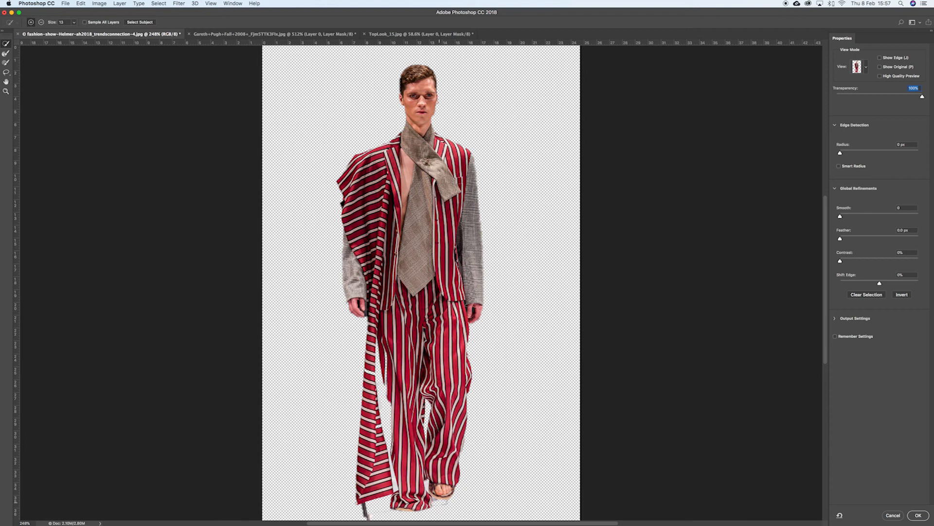
click(920, 516)
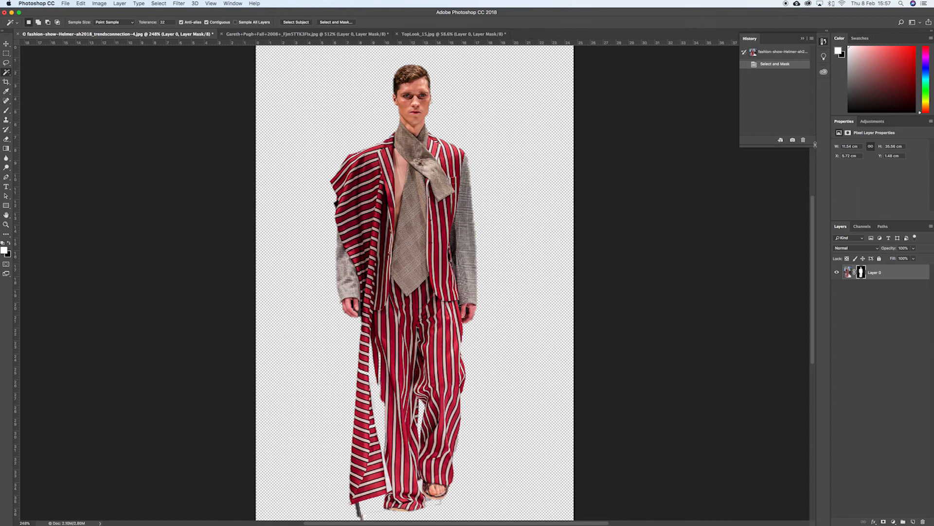
- Show the striped-suit photo's layer mask as a red overlay
key(backslash)
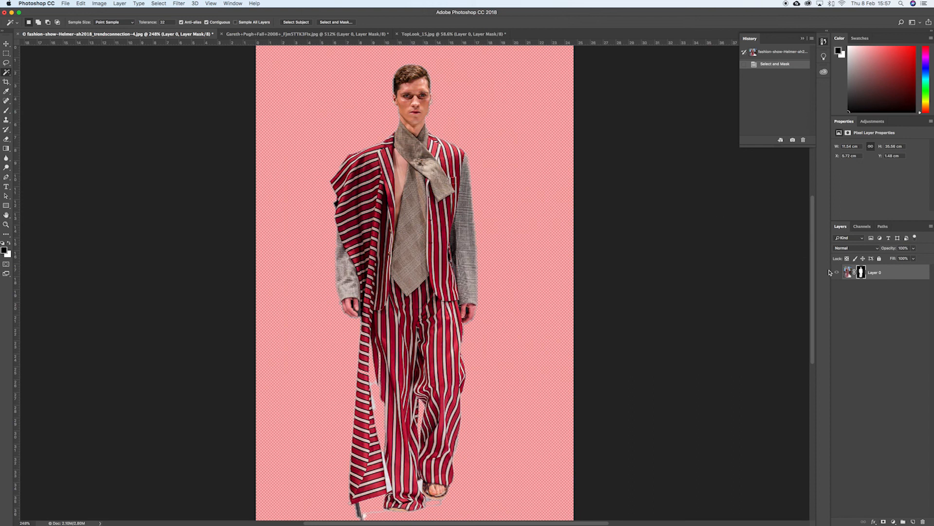
click(158, 3)
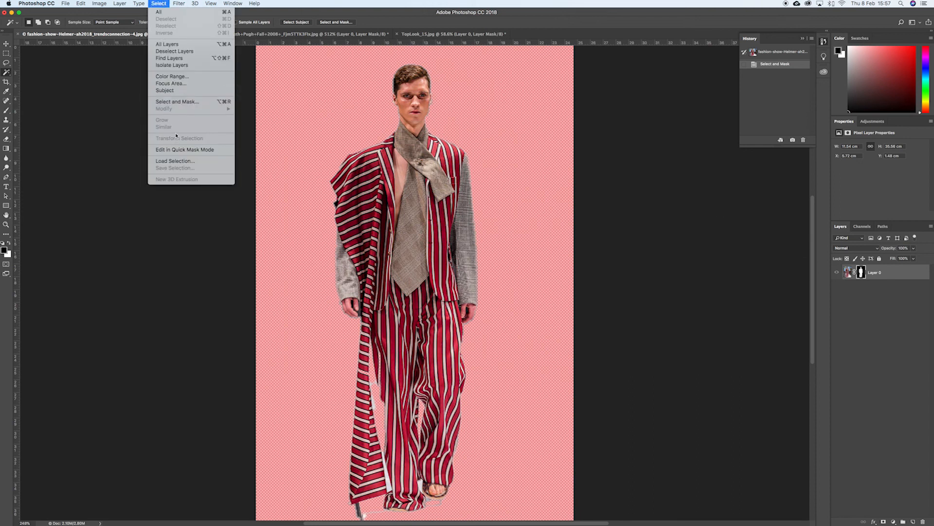
click(485, 2)
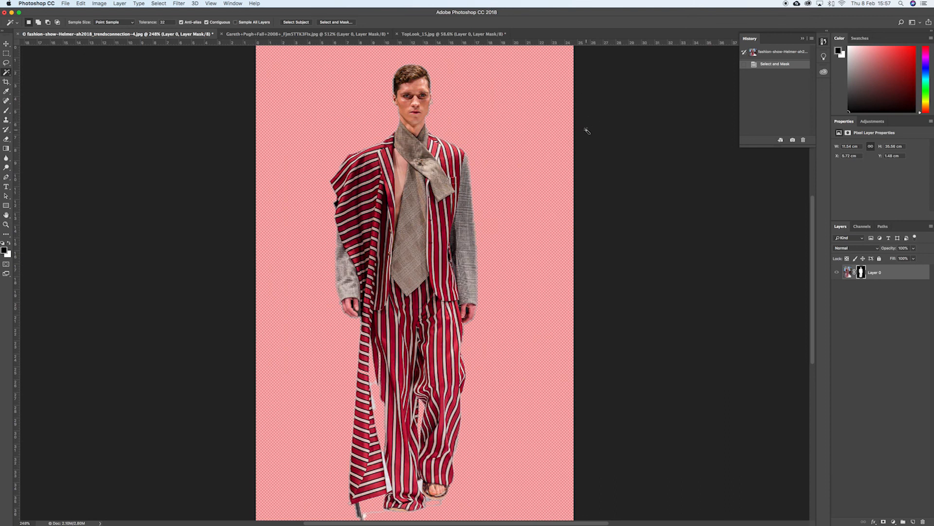